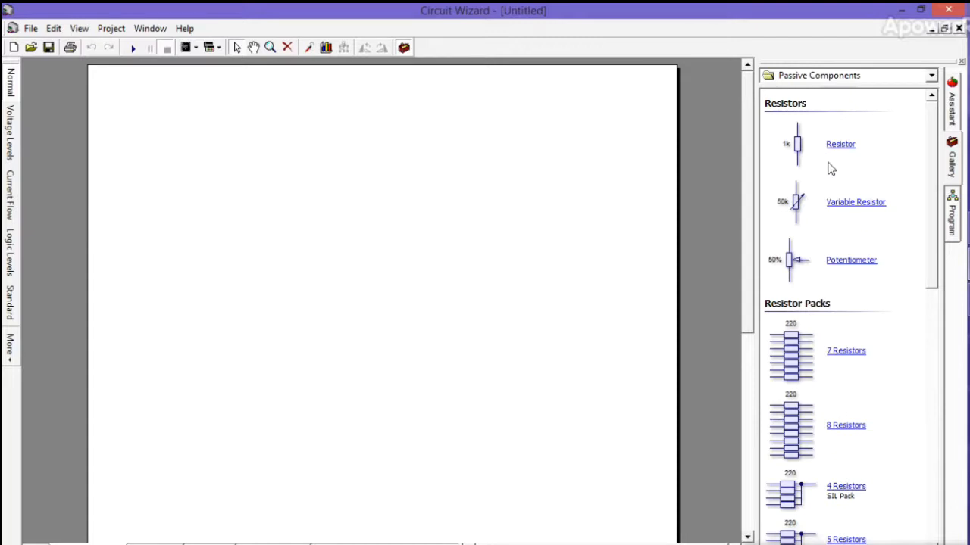
Place a 1k resistor on the empty sheet and an NPN transistor to the right of it, slightly lower.
{"action": "left_click_drag", "start_coordinate": [703, 197], "coordinate": [262, 269]}
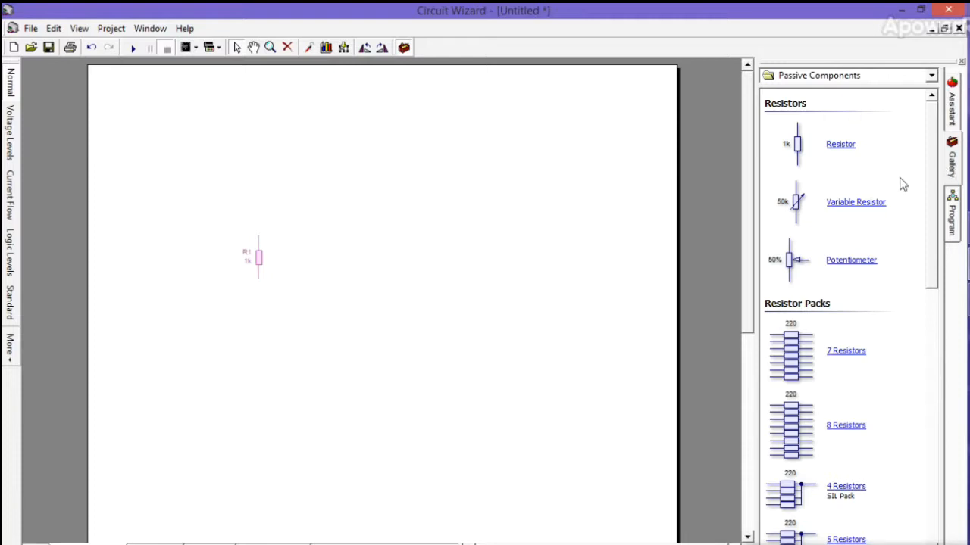
{"action": "left_click", "coordinate": [930, 77]}
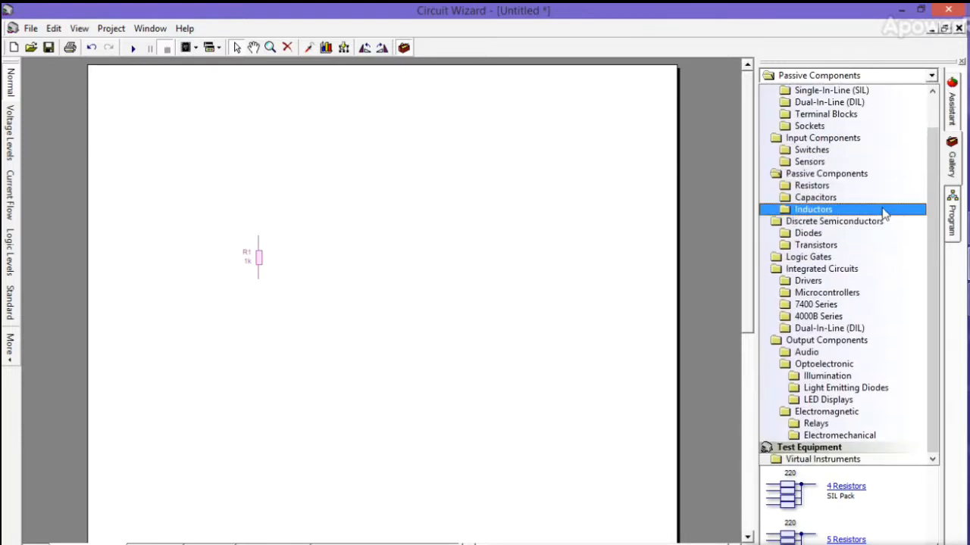
{"action": "left_click", "coordinate": [878, 251]}
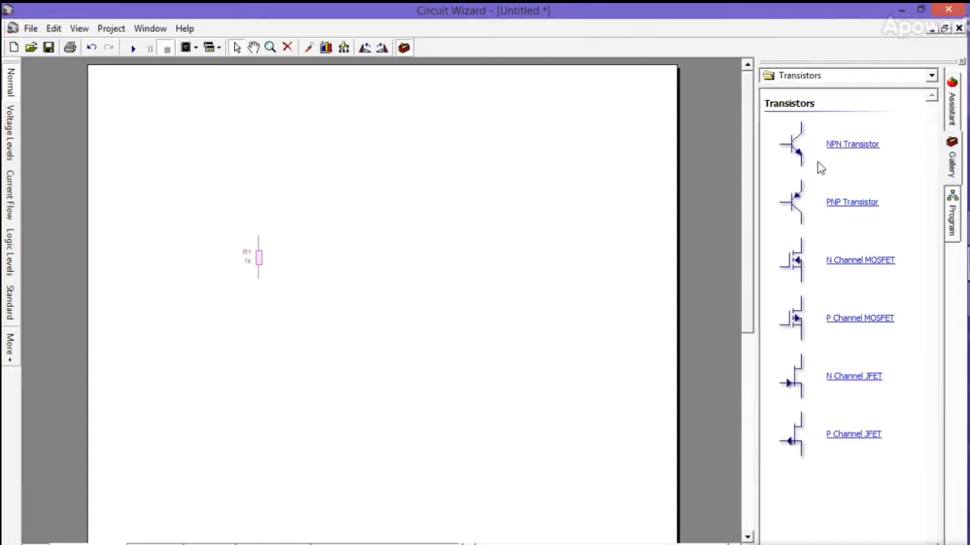
{"action": "left_click_drag", "start_coordinate": [799, 150], "coordinate": [324, 288]}
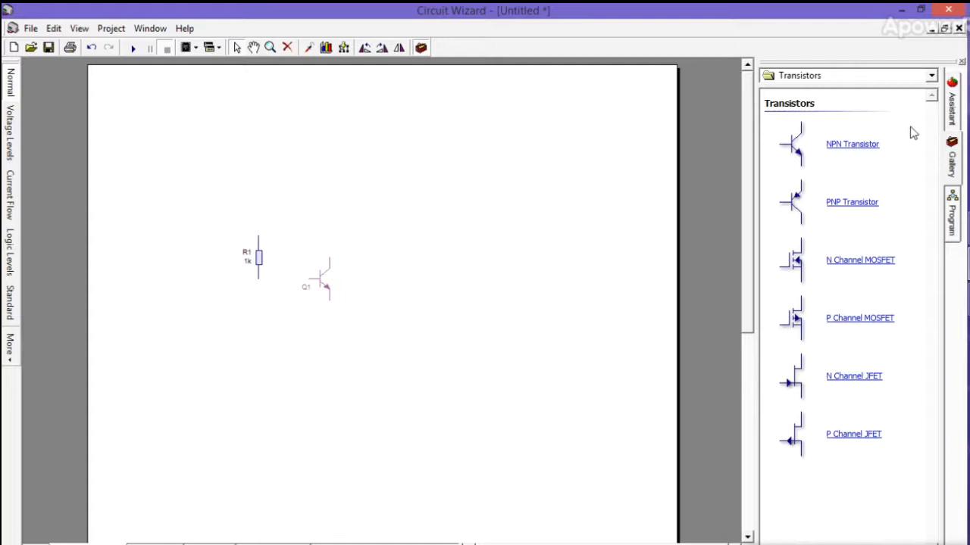
Place an LED directly above the transistor and an LDR light sensor directly below the resistor.
{"action": "left_click", "coordinate": [931, 76]}
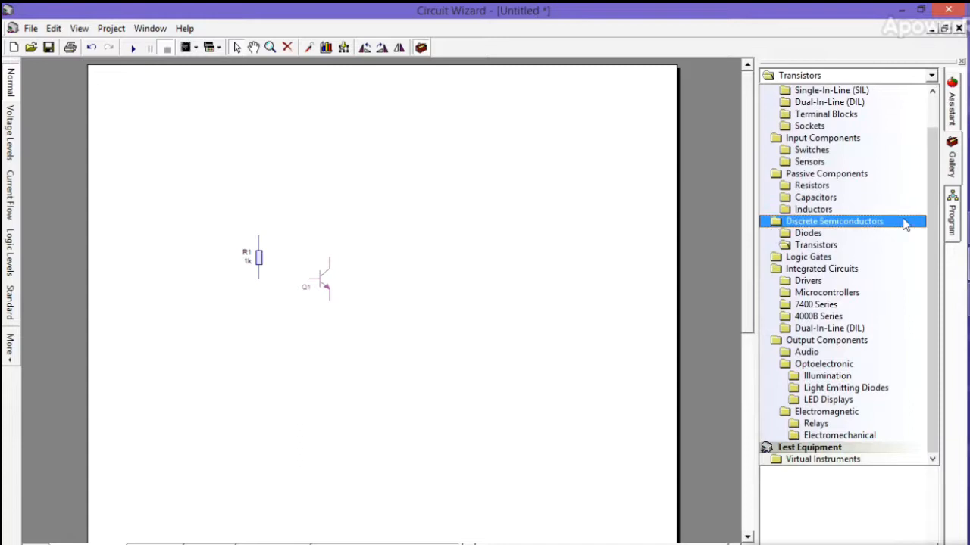
{"action": "left_click", "coordinate": [886, 390]}
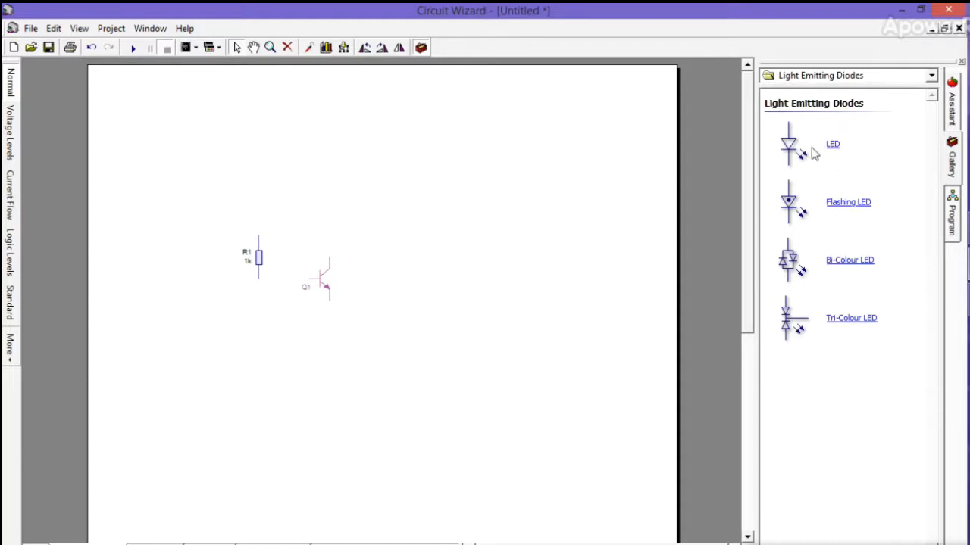
{"action": "left_click_drag", "start_coordinate": [791, 146], "coordinate": [335, 224]}
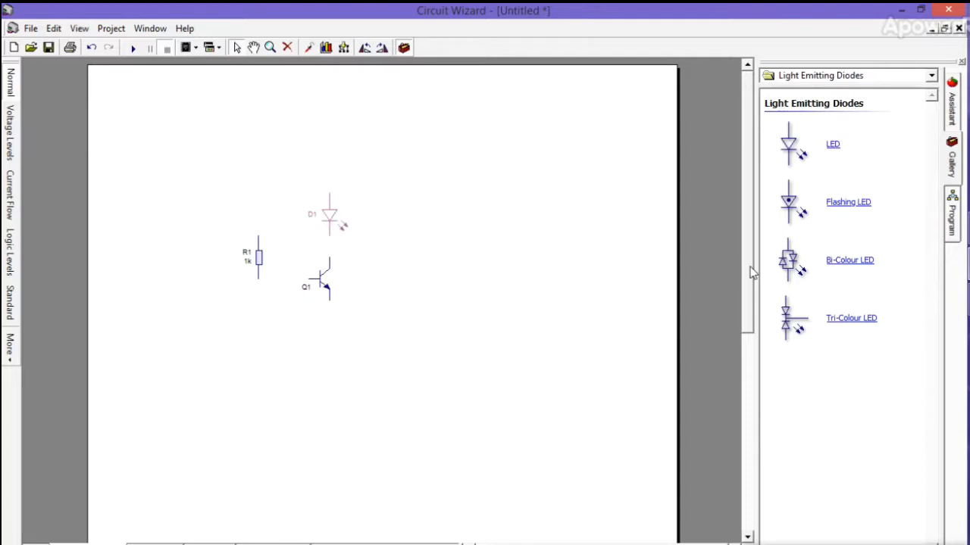
{"action": "left_click", "coordinate": [931, 75]}
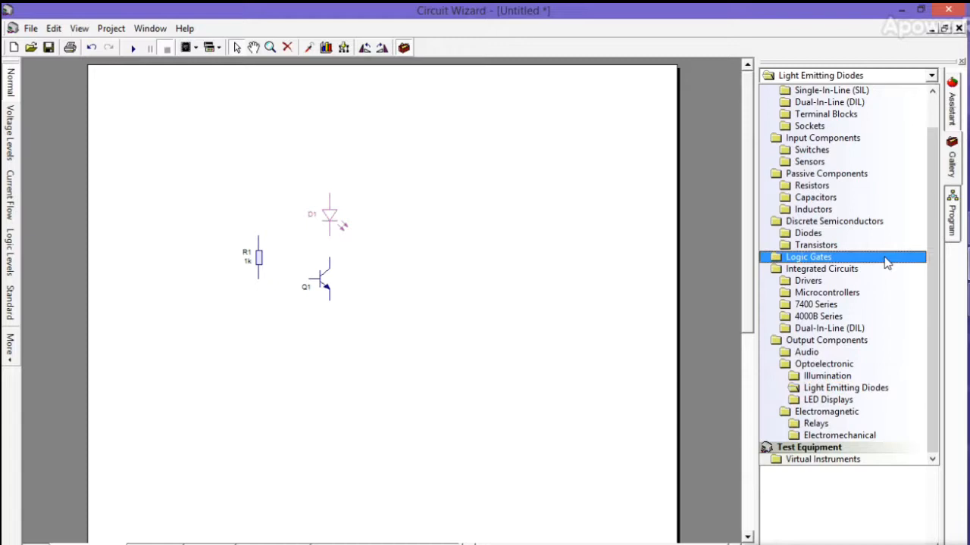
{"action": "left_click", "coordinate": [850, 160]}
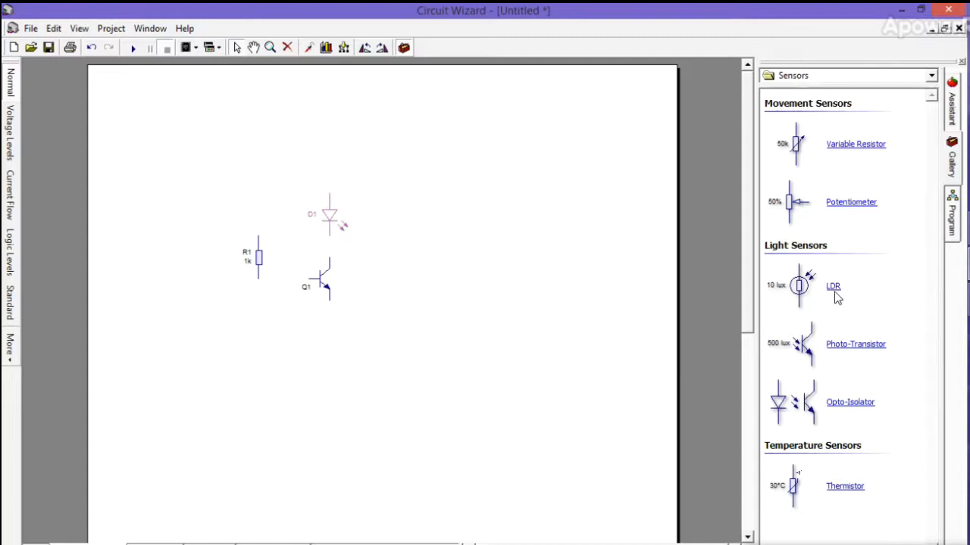
{"action": "left_click_drag", "start_coordinate": [800, 287], "coordinate": [262, 328]}
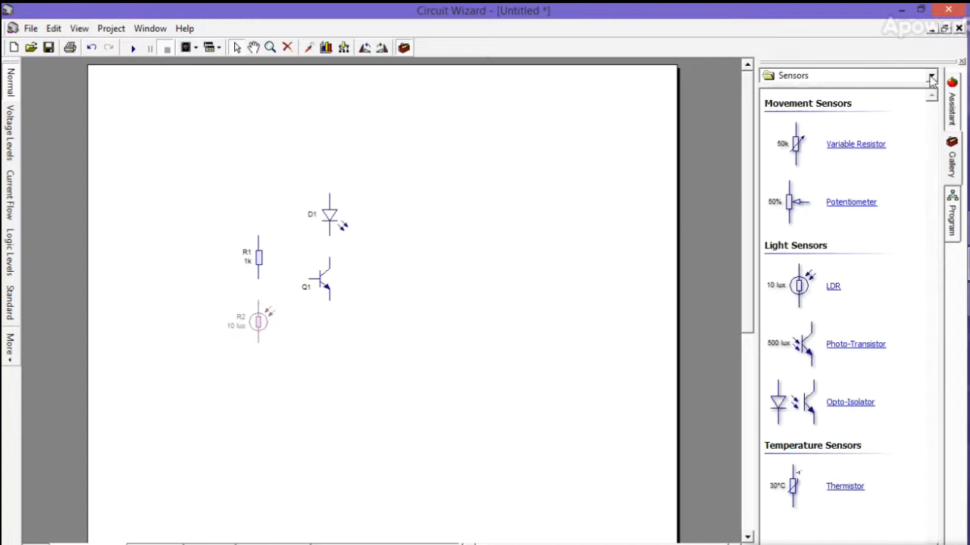
Place a 9V battery from the power supplies to the left of the resistor.
{"action": "left_click", "coordinate": [931, 76]}
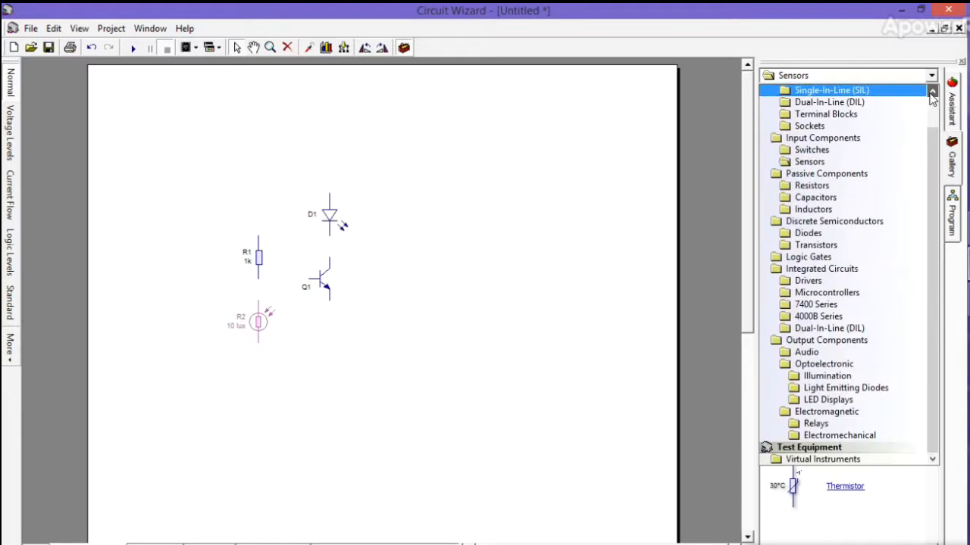
{"action": "left_click", "coordinate": [931, 92]}
{"action": "left_click", "coordinate": [892, 103]}
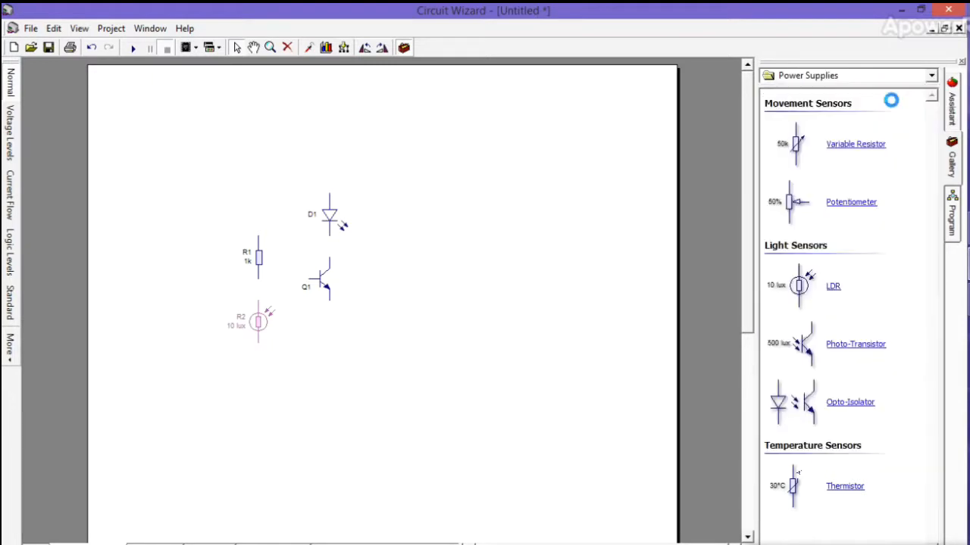
{"action": "left_click_drag", "start_coordinate": [797, 144], "coordinate": [161, 236]}
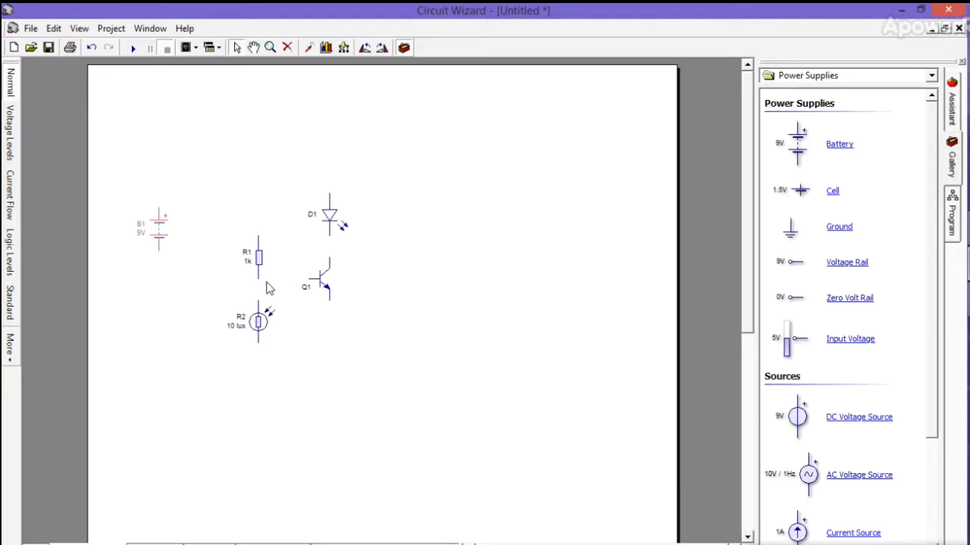
Wire the resistor's lower pin to the transistor base and the LDR's upper pin, and the LDR's lower pin to the emitter.
{"action": "left_click_drag", "start_coordinate": [257, 279], "coordinate": [306, 286]}
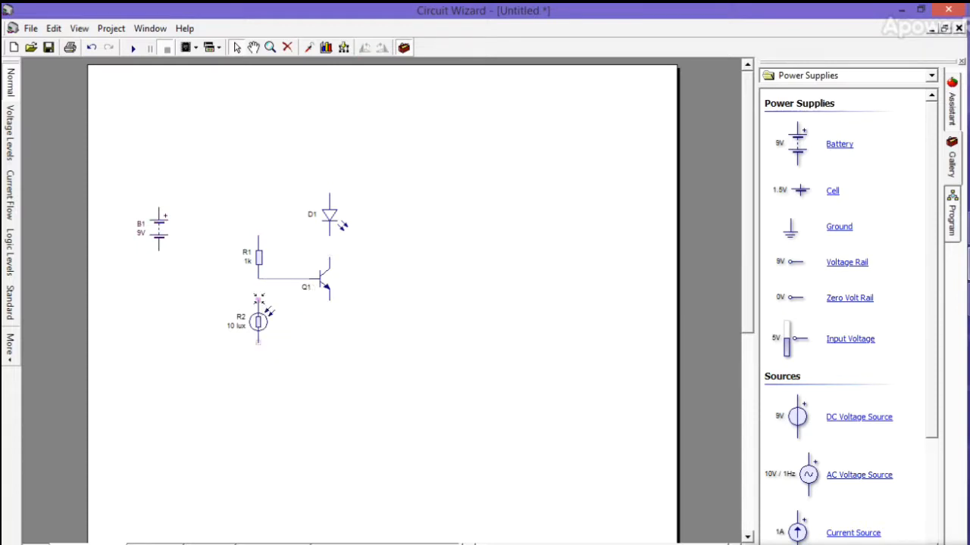
{"action": "left_click_drag", "start_coordinate": [258, 298], "coordinate": [258, 279]}
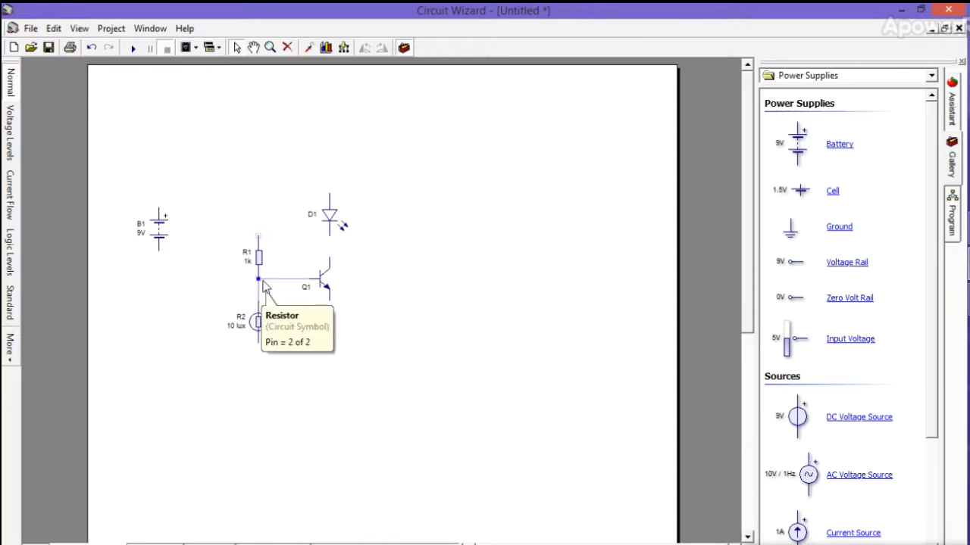
{"action": "mouse_move", "coordinate": [258, 341]}
{"action": "left_mouse_down"}
{"action": "mouse_move", "coordinate": [335, 341]}
{"action": "mouse_move", "coordinate": [333, 321]}
{"action": "mouse_move", "coordinate": [321, 339]}
{"action": "mouse_move", "coordinate": [328, 345]}
{"action": "mouse_move", "coordinate": [329, 301]}
{"action": "left_mouse_up"}
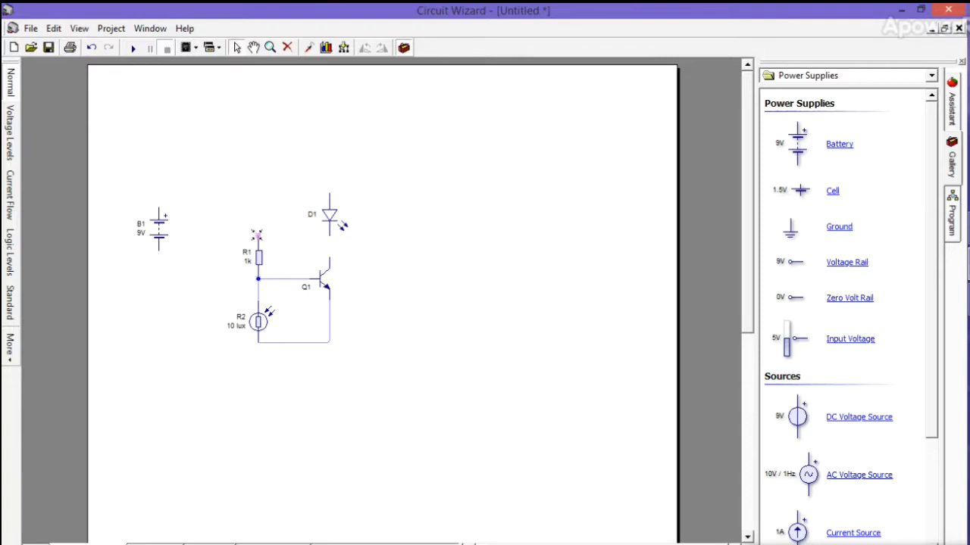
Move the battery lower and wire the resistor's upper pin across to the LED's upper pin.
{"action": "left_click_drag", "start_coordinate": [258, 241], "coordinate": [332, 185]}
{"action": "left_click_drag", "start_coordinate": [163, 241], "coordinate": [160, 265]}
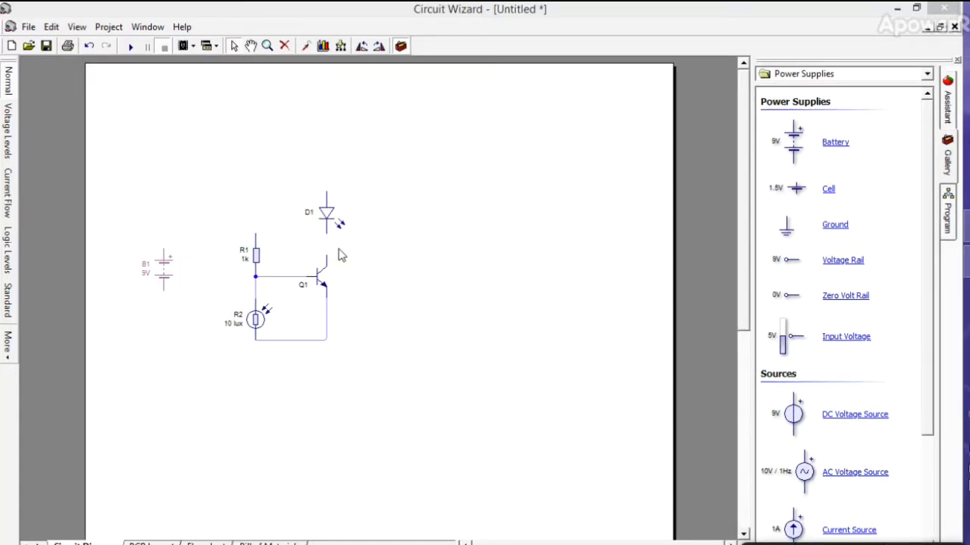
{"action": "mouse_move", "coordinate": [254, 232]}
{"action": "left_mouse_down"}
{"action": "mouse_move", "coordinate": [281, 171]}
{"action": "mouse_move", "coordinate": [319, 175]}
{"action": "left_mouse_up"}
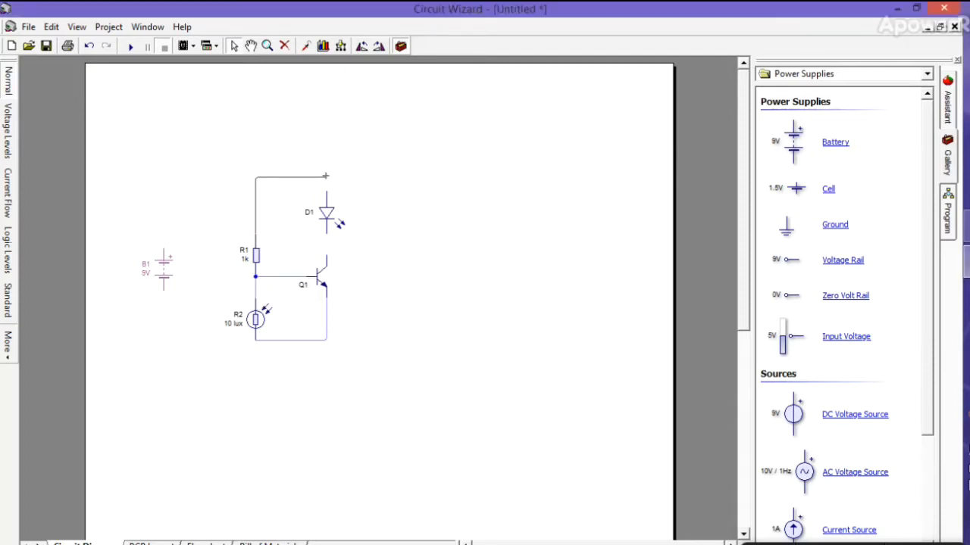
{"action": "left_click_drag", "start_coordinate": [325, 177], "coordinate": [327, 189]}
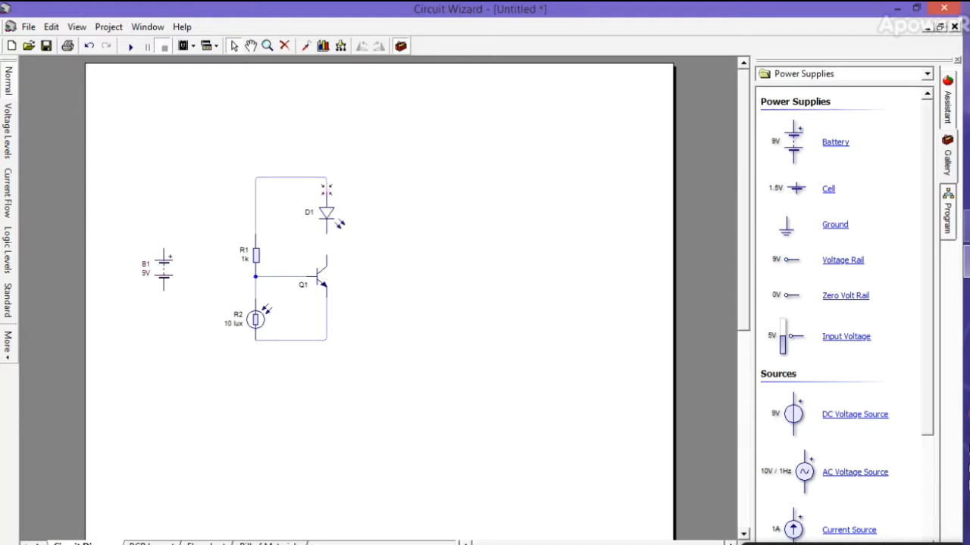
Wire the LED to the transistor's collector, and connect the battery's negative and positive pins to the lower and upper wires.
{"action": "mouse_move", "coordinate": [327, 253]}
{"action": "left_mouse_down"}
{"action": "mouse_move", "coordinate": [389, 336]}
{"action": "mouse_move", "coordinate": [326, 231]}
{"action": "mouse_move", "coordinate": [296, 249]}
{"action": "left_mouse_up"}
{"action": "left_click_drag", "start_coordinate": [162, 293], "coordinate": [254, 341]}
{"action": "left_click_drag", "start_coordinate": [162, 247], "coordinate": [256, 176]}
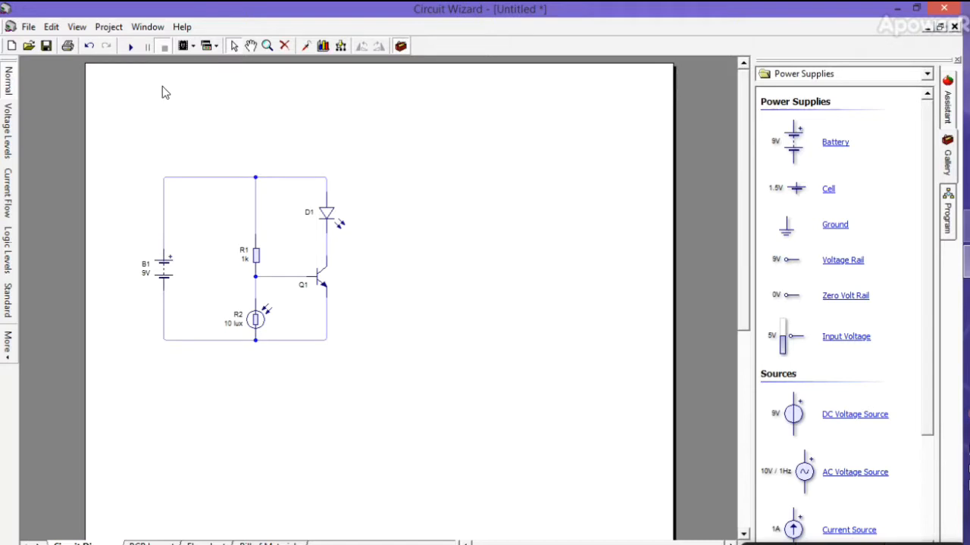
Run the simulation, raise the LDR's light level to about 962 lux, and stop the simulation.
{"action": "left_click", "coordinate": [131, 47]}
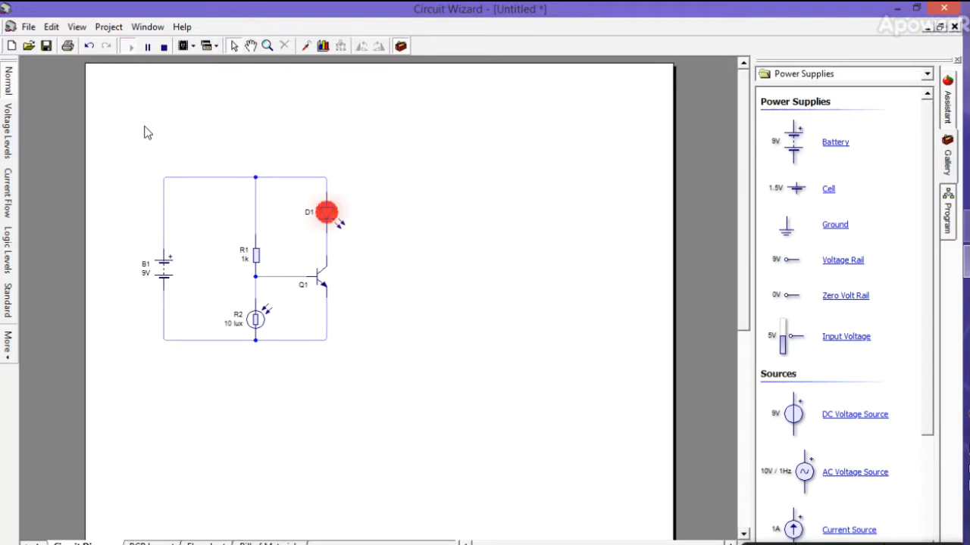
{"action": "left_click", "coordinate": [254, 321]}
{"action": "left_click_drag", "start_coordinate": [315, 432], "coordinate": [313, 407]}
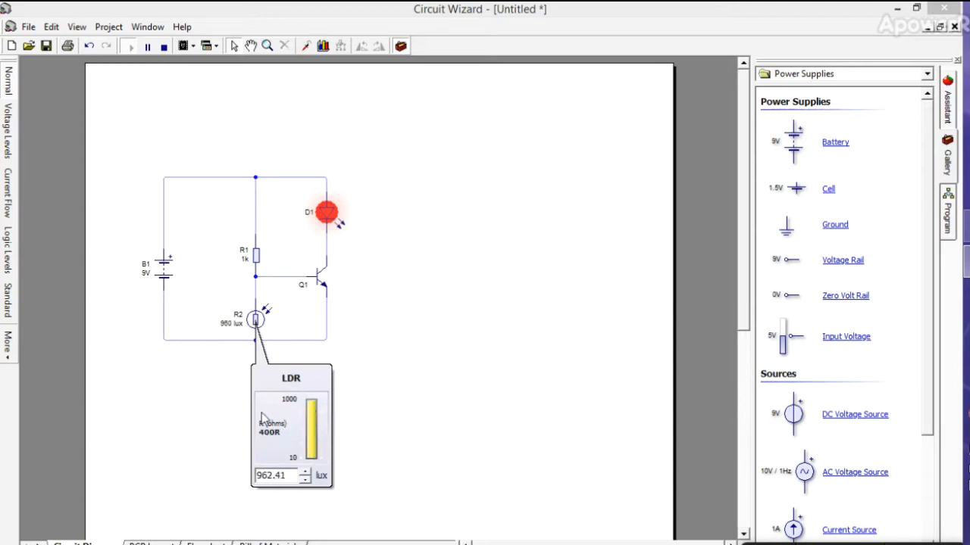
{"action": "left_click", "coordinate": [234, 414]}
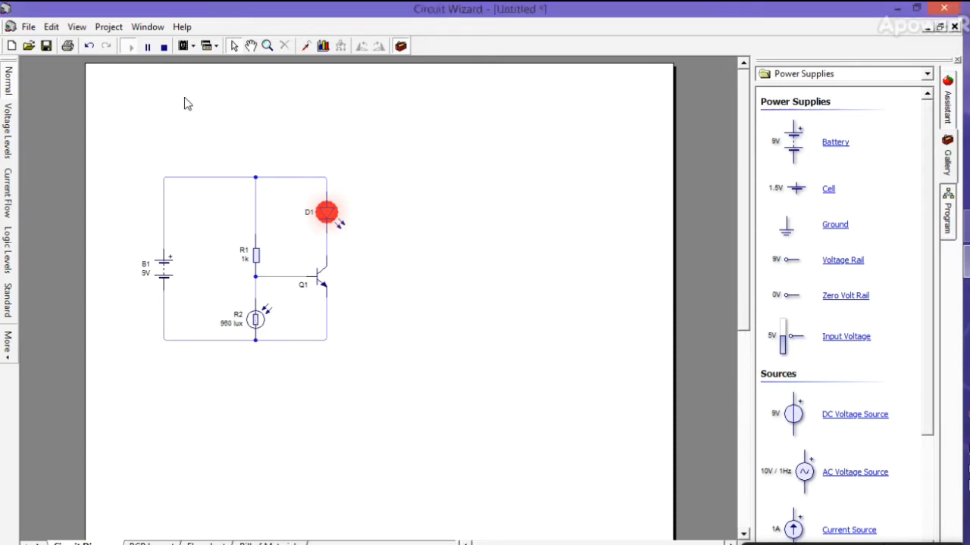
{"action": "left_click", "coordinate": [164, 47]}
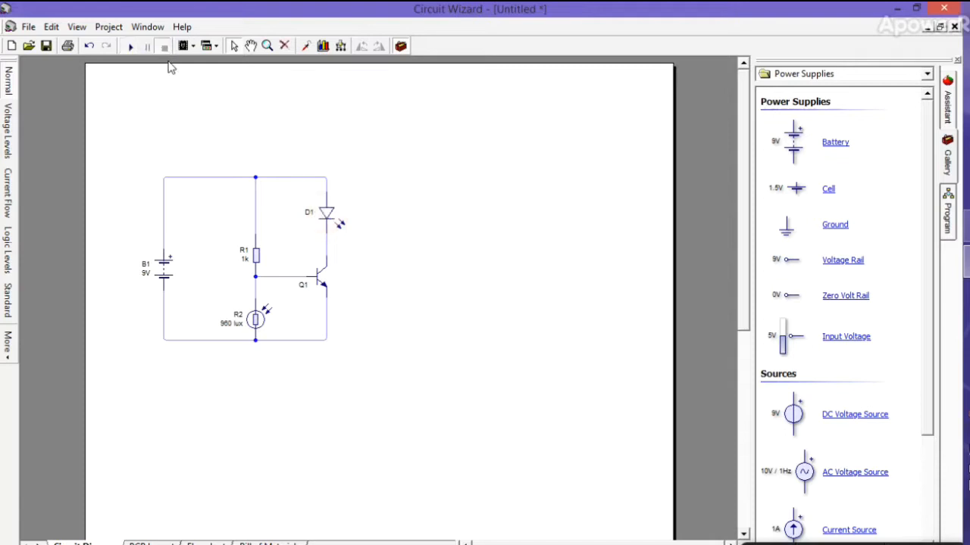
Set the value of resistor R1 to 120 kΩ.
{"action": "left_click", "coordinate": [255, 256]}
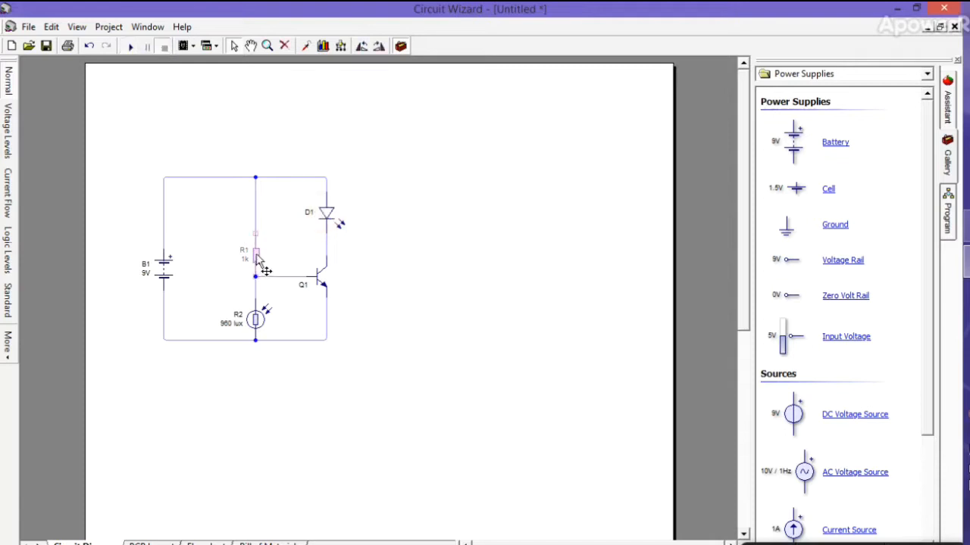
{"action": "double_click", "coordinate": [257, 259]}
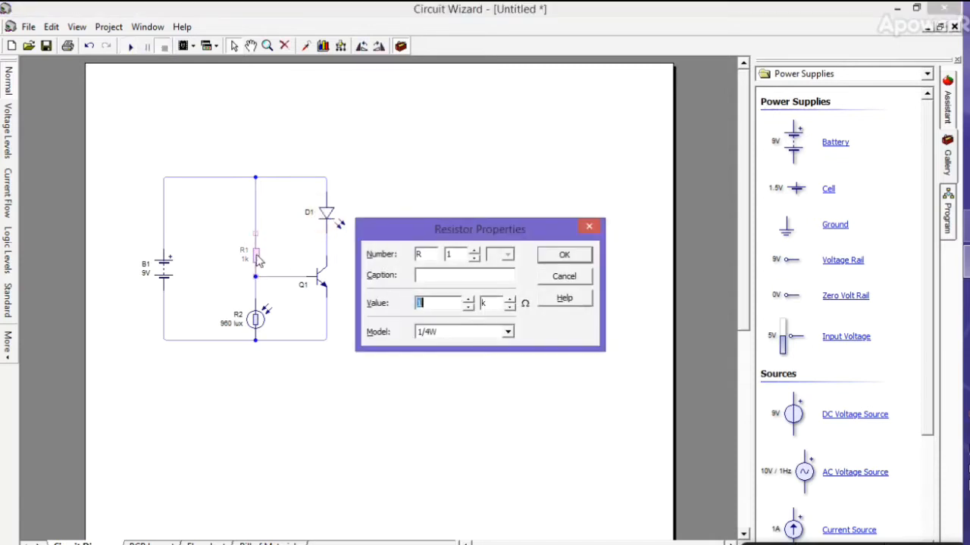
{"action": "left_click", "coordinate": [451, 306]}
{"action": "type", "text": "20"}
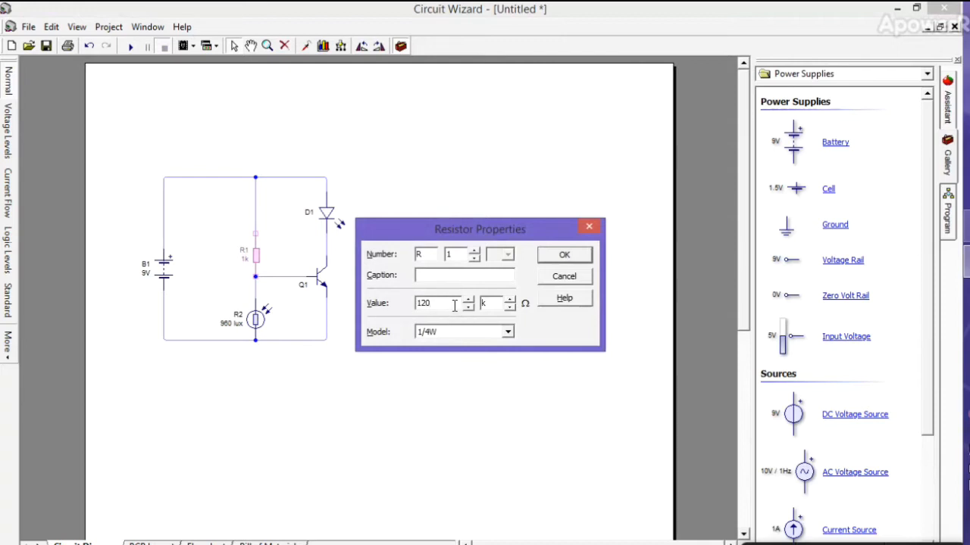
{"action": "left_click", "coordinate": [565, 255]}
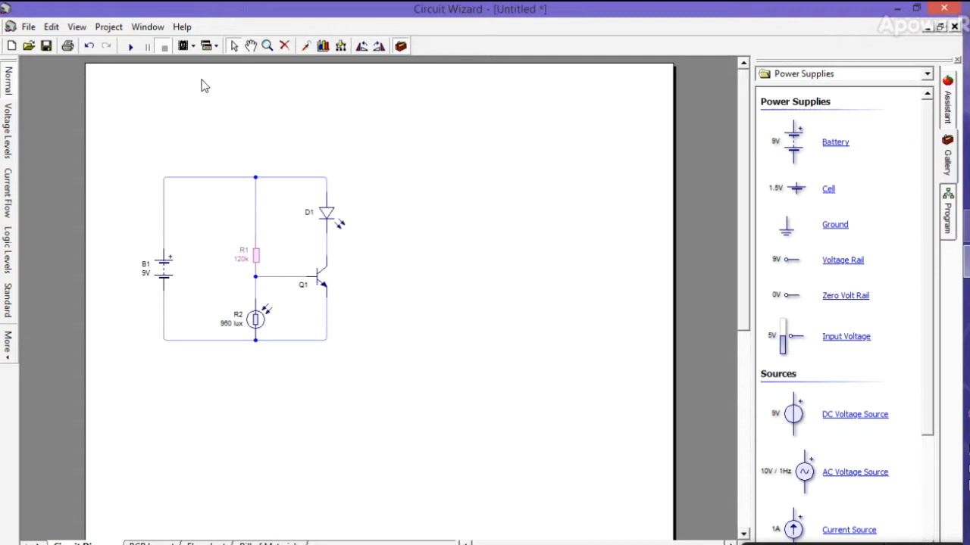
Run the simulation in the Current Flow view and raise the LDR's light level to 1000 lux.
{"action": "left_click", "coordinate": [131, 49]}
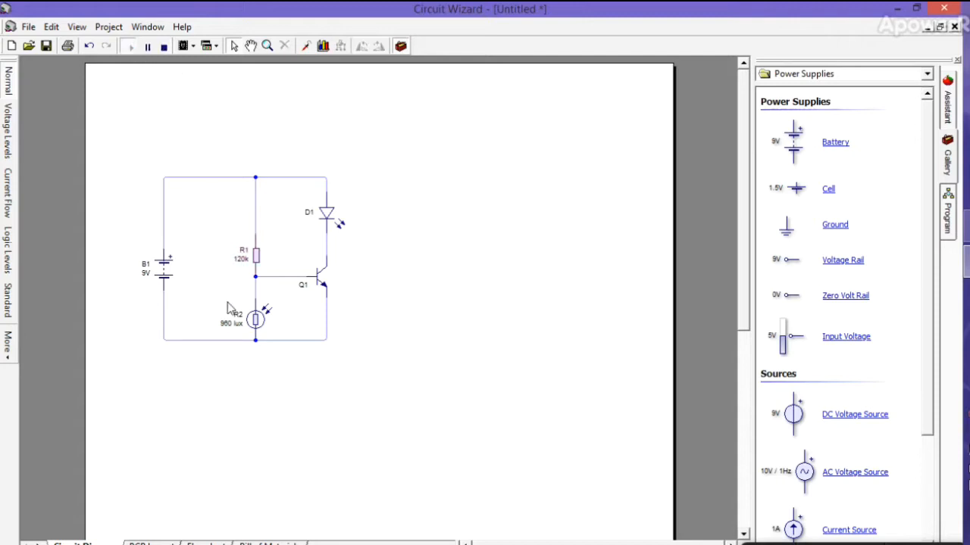
{"action": "left_click", "coordinate": [9, 199]}
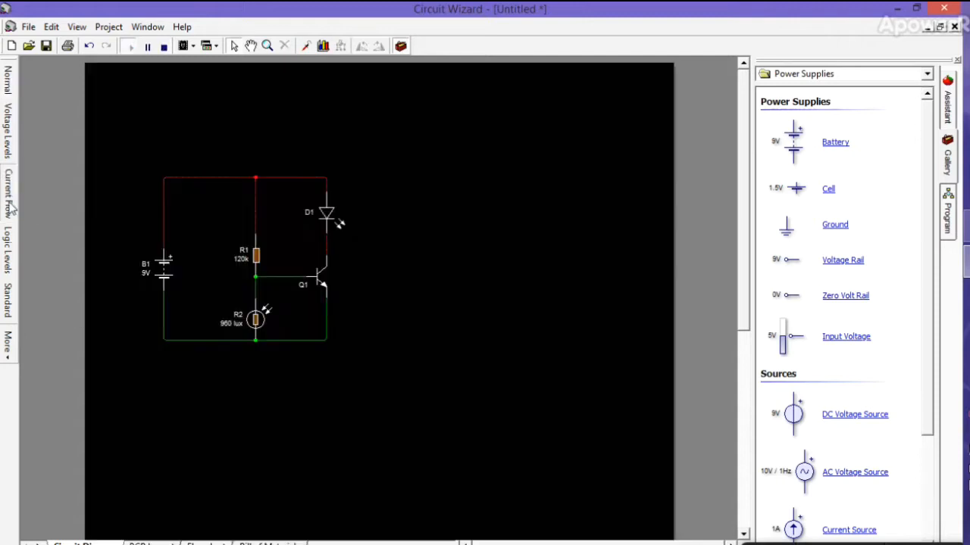
{"action": "left_click", "coordinate": [257, 328]}
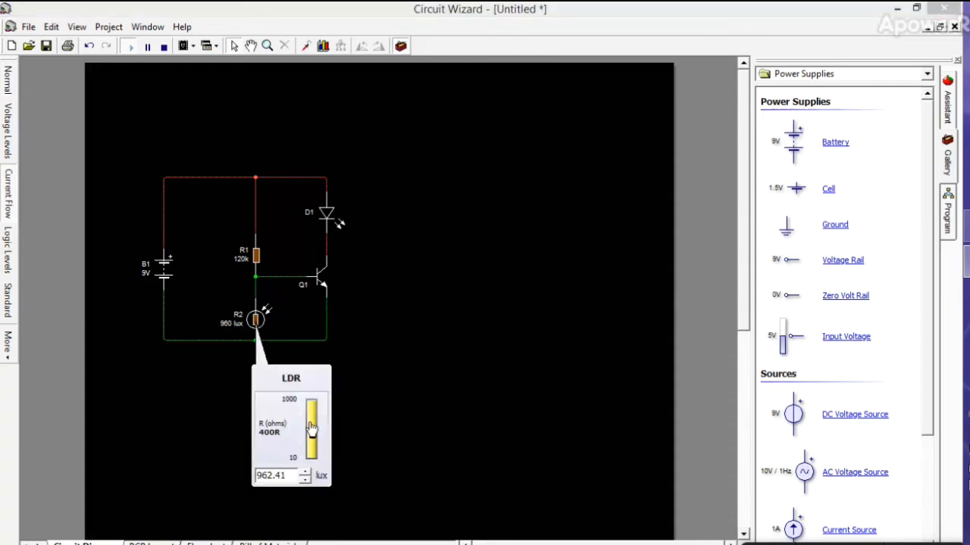
{"action": "mouse_move", "coordinate": [312, 412]}
{"action": "left_mouse_down"}
{"action": "mouse_move", "coordinate": [311, 458]}
{"action": "mouse_move", "coordinate": [311, 401]}
{"action": "mouse_move", "coordinate": [312, 470]}
{"action": "mouse_move", "coordinate": [313, 403]}
{"action": "left_mouse_up"}
{"action": "left_click", "coordinate": [327, 401]}
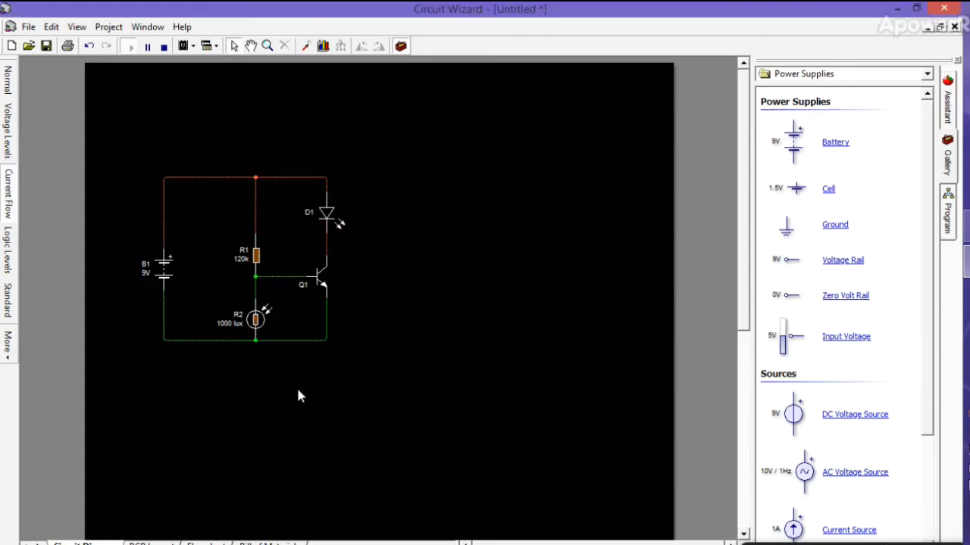
Lower the LDR's light level to 10 lux, and raise it slightly to about 22.5 lux.
{"action": "left_click", "coordinate": [258, 331]}
{"action": "left_click_drag", "start_coordinate": [310, 409], "coordinate": [316, 470]}
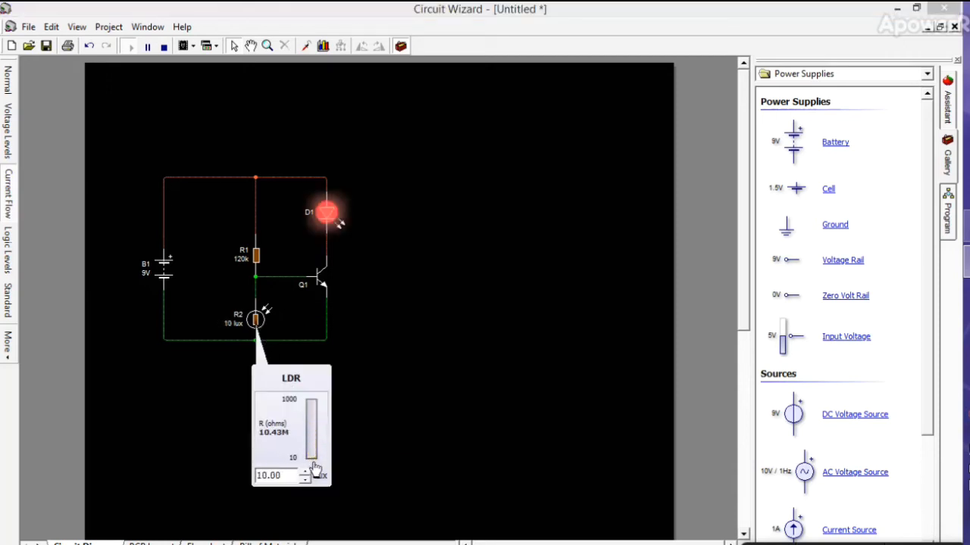
{"action": "mouse_move", "coordinate": [316, 470]}
{"action": "left_mouse_down"}
{"action": "mouse_move", "coordinate": [314, 415]}
{"action": "mouse_move", "coordinate": [318, 468]}
{"action": "left_mouse_up"}
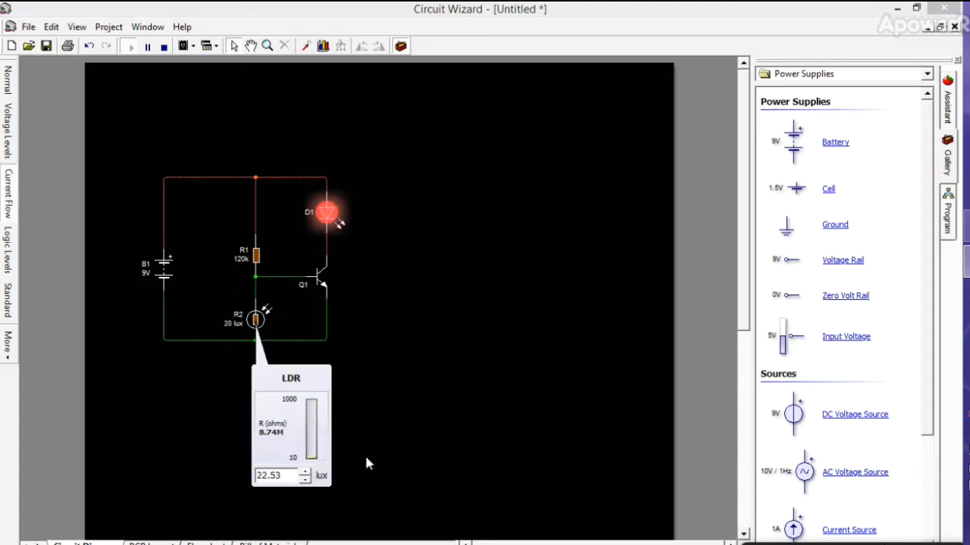